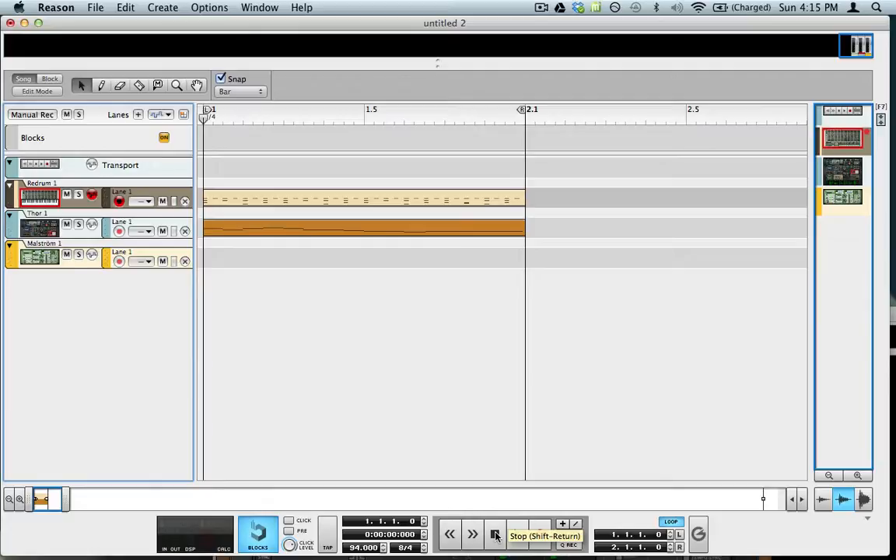
- Play back the loop in the untitled 2 song, stop it, and switch to the untitled 7 song
key(space)
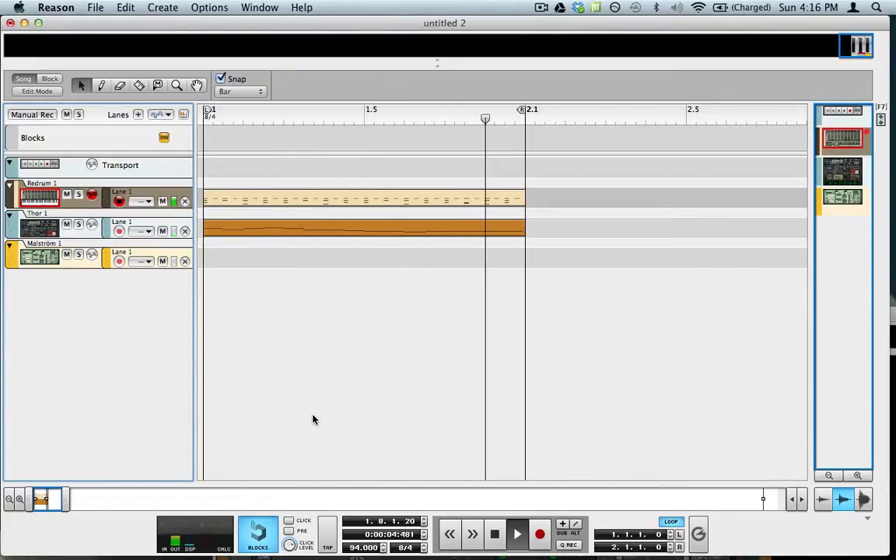
key(space)
key(super+s)
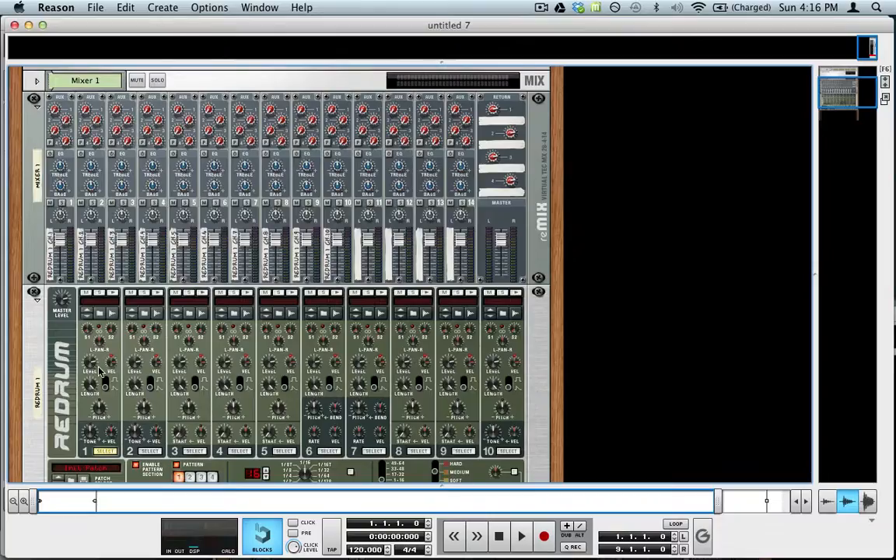
- Add a Thor Polysonic Synthesizer below the Redrum device and expand its programmer section
click(91, 335)
click(126, 7)
mouse_move(162, 7)
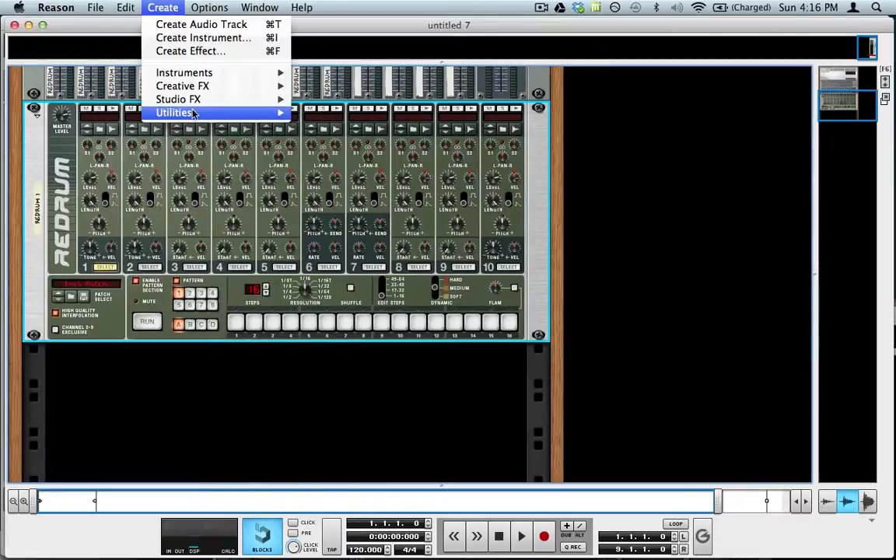
mouse_move(234, 72)
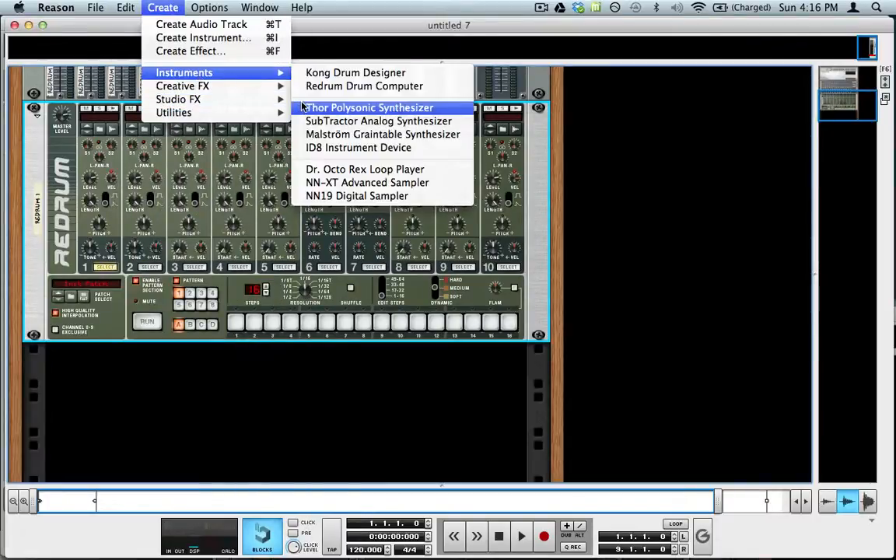
click(305, 108)
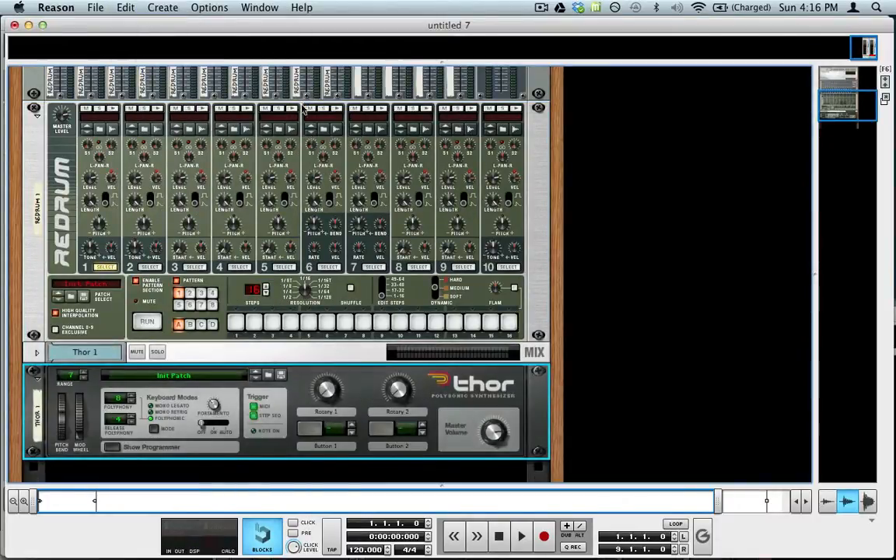
scroll(321, 278, down, 3)
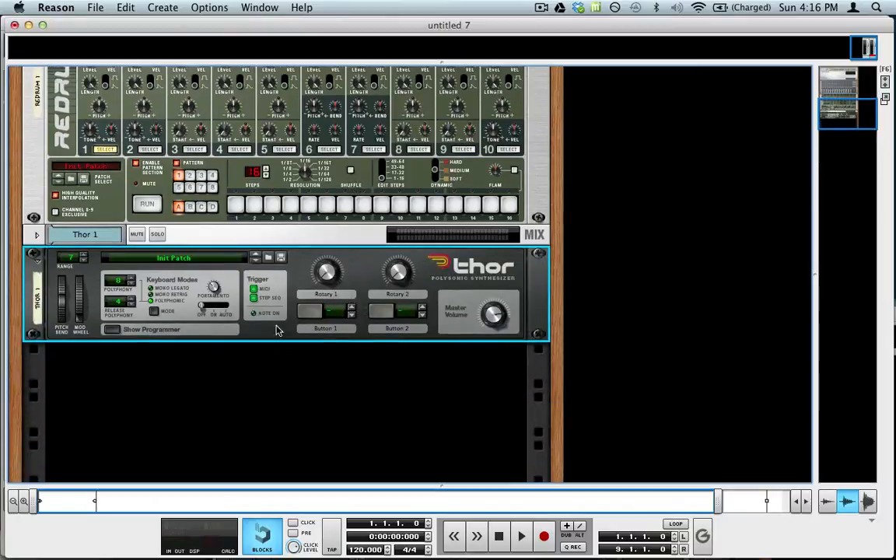
click(118, 329)
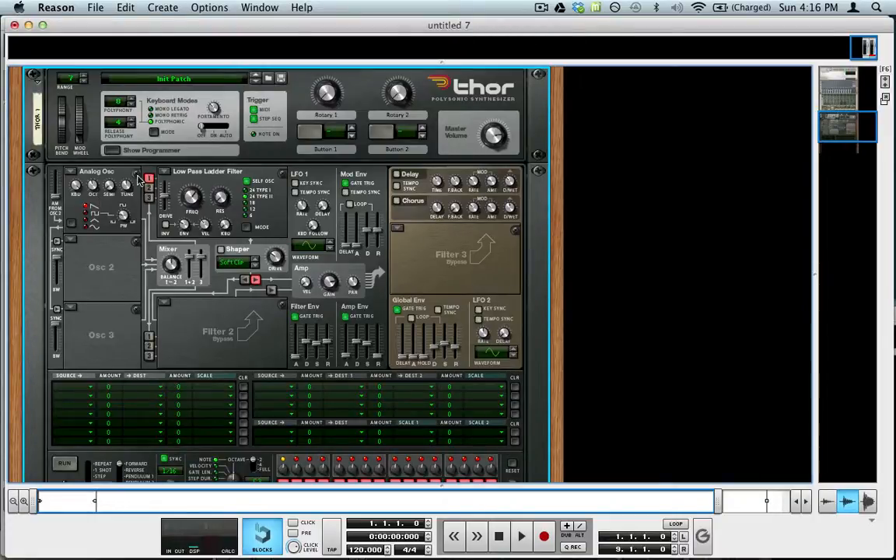
- Reset the Thor device to its initial state and set Filter 1 to Bypass
right_click(184, 147)
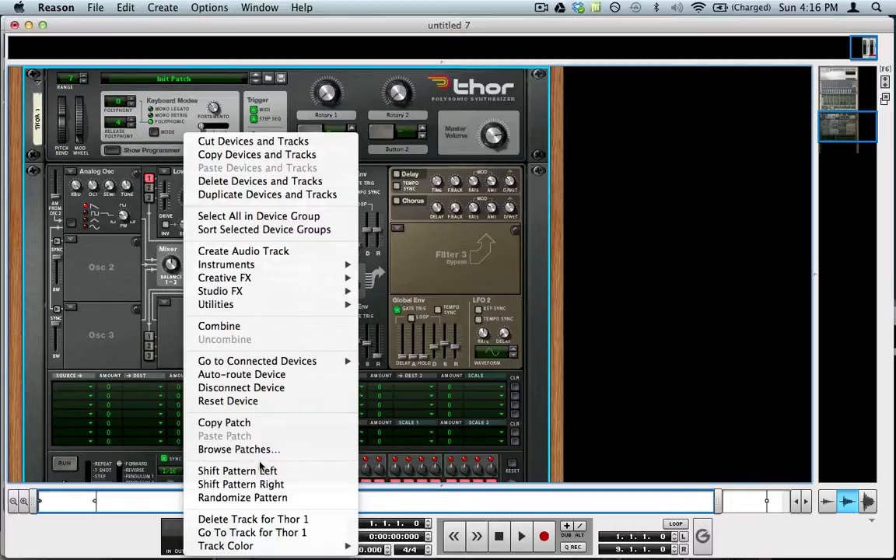
click(257, 403)
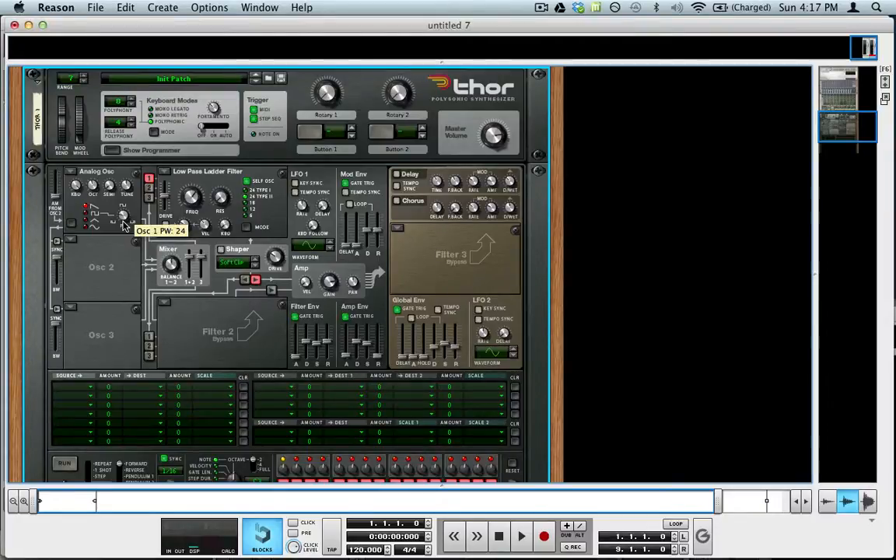
click(165, 171)
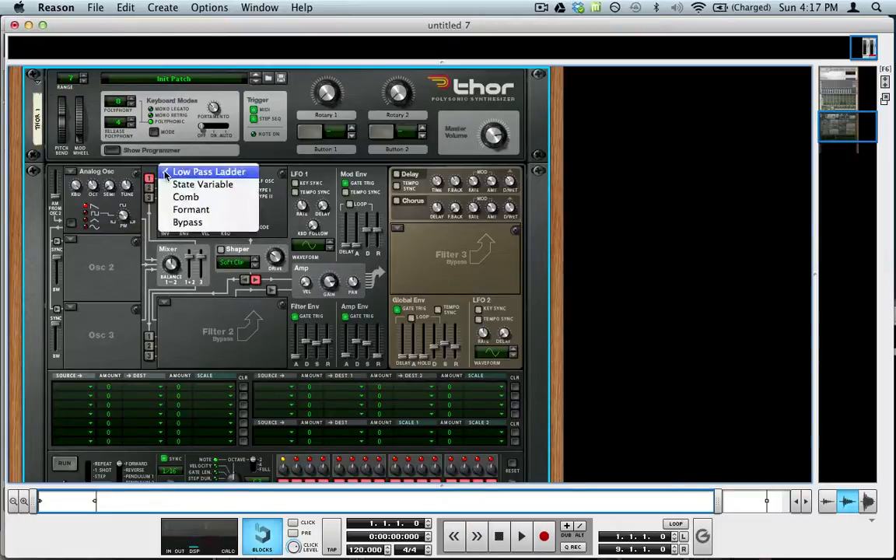
click(210, 223)
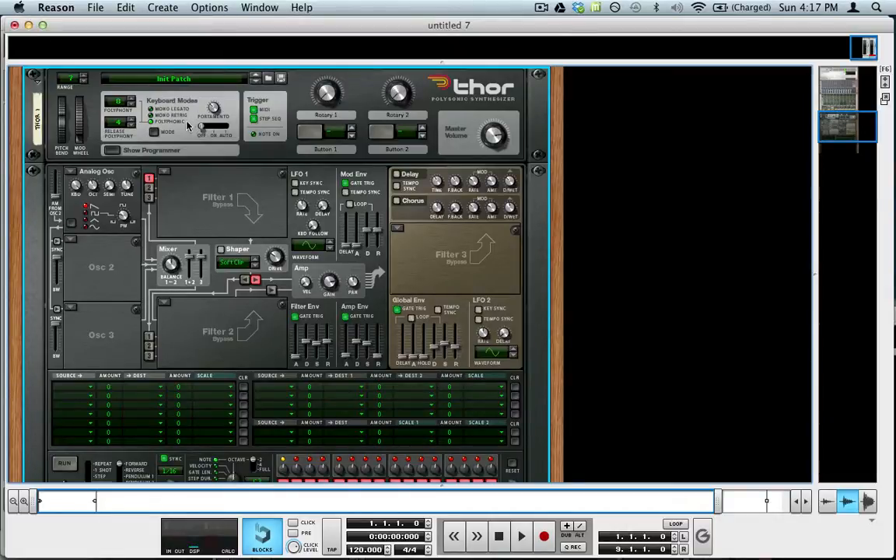
- Set Thor's polyphony to 1 and raise the Amp Env sustain to its maximum
click(131, 106)
click(132, 106)
click(131, 107)
click(131, 107)
click(132, 106)
click(131, 106)
click(132, 107)
mouse_move(367, 347)
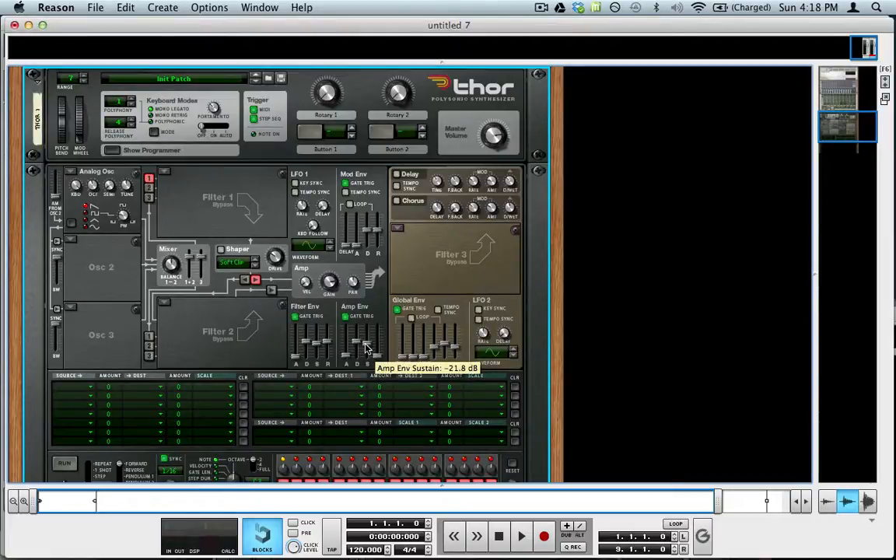
drag(367, 347, 336, 268)
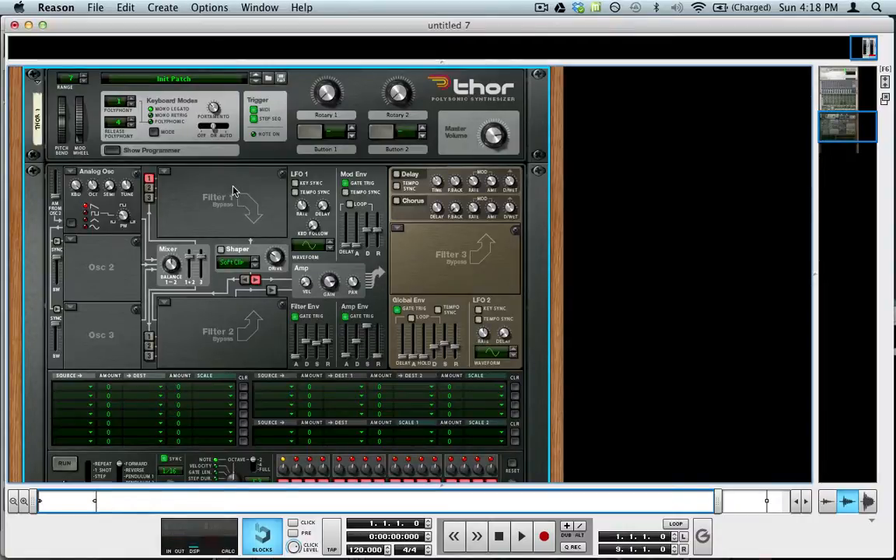
- Set Thor's portamento mode to Auto and adjust the portamento amount
click(224, 126)
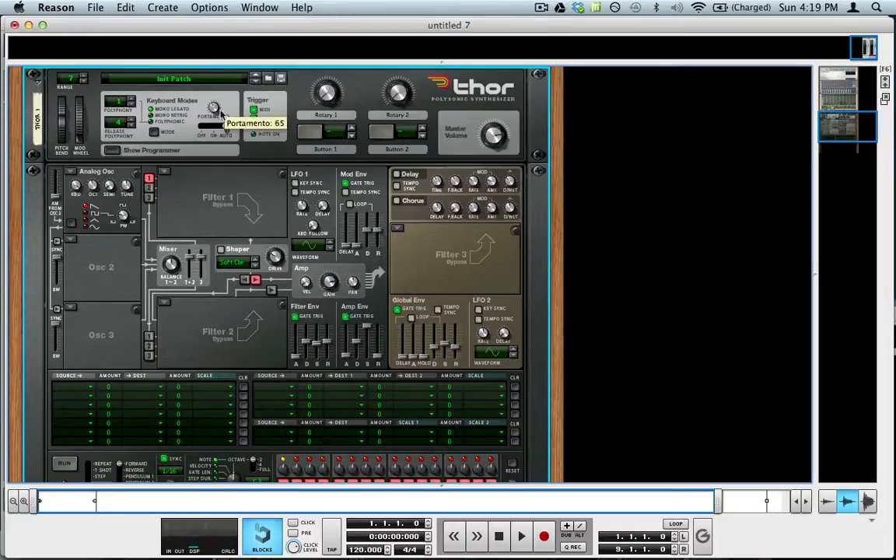
drag(221, 137, 219, 144)
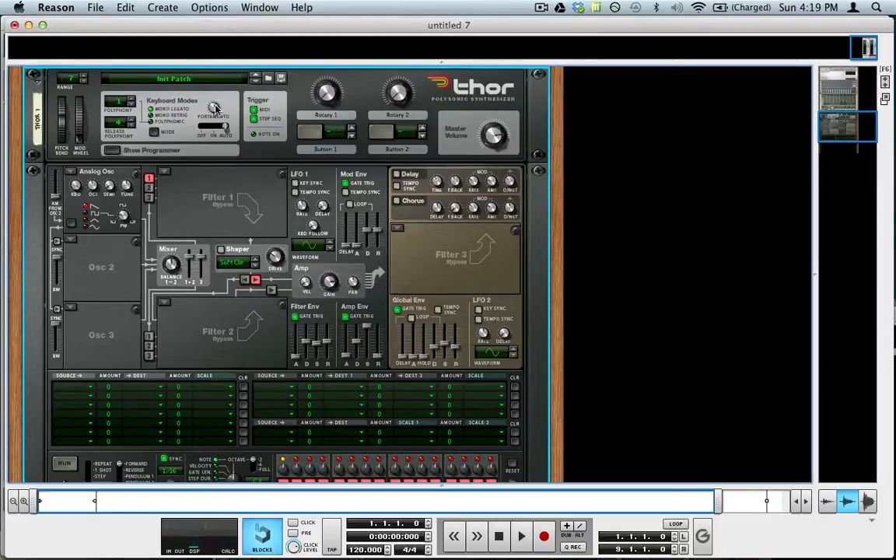
drag(214, 107, 228, 160)
- Add an RV7000 Advanced Reverb studio effect to the Thor synthesizer
scroll(189, 204, down, 5)
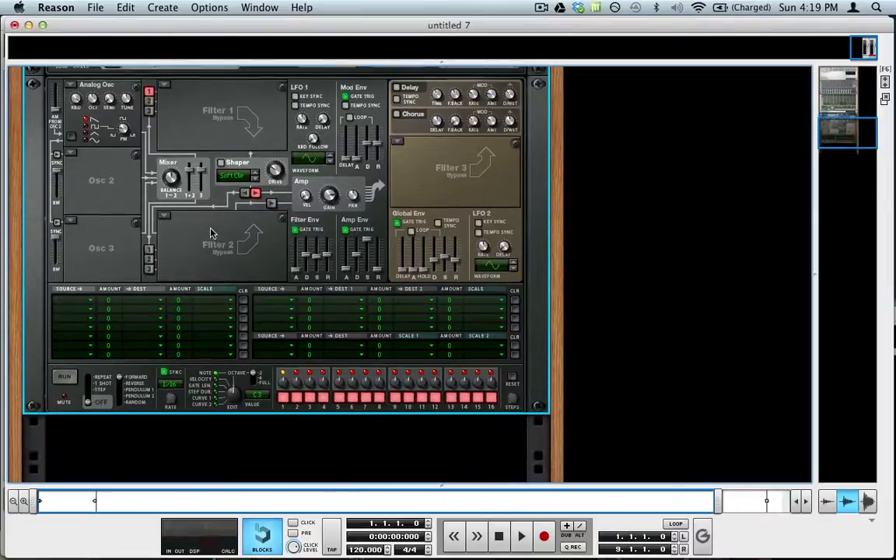
click(162, 7)
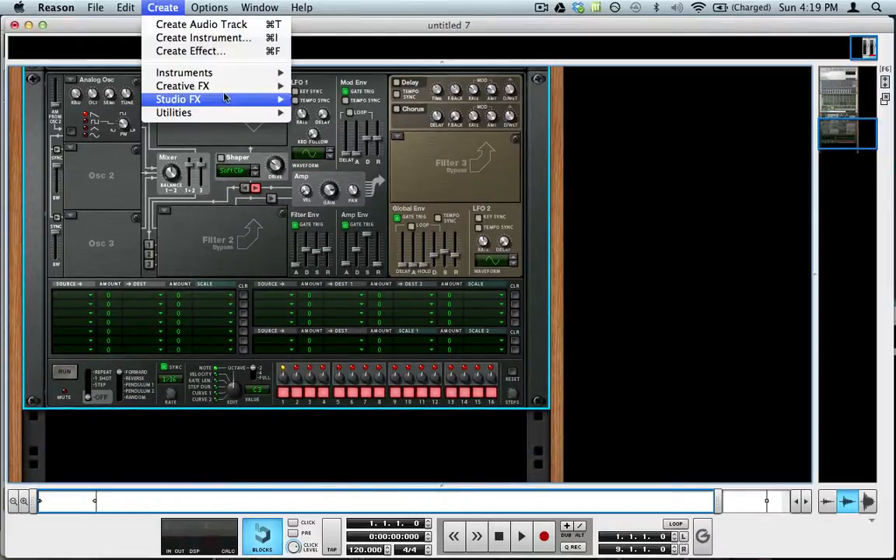
mouse_move(204, 98)
click(340, 98)
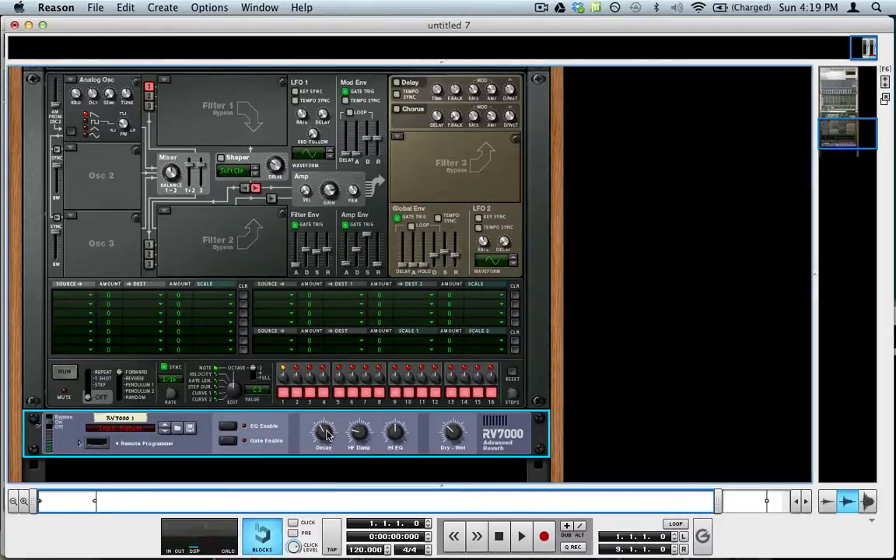
- Set Thor's Osc 2 to Analog and detune the pair, with Osc 1 slightly down and Osc 2 slightly up
scroll(472, 467, up, 3)
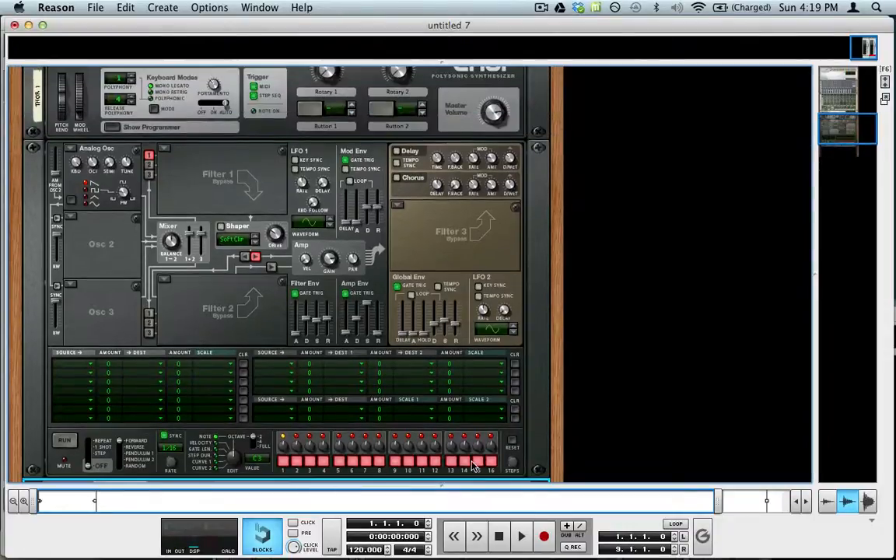
click(252, 329)
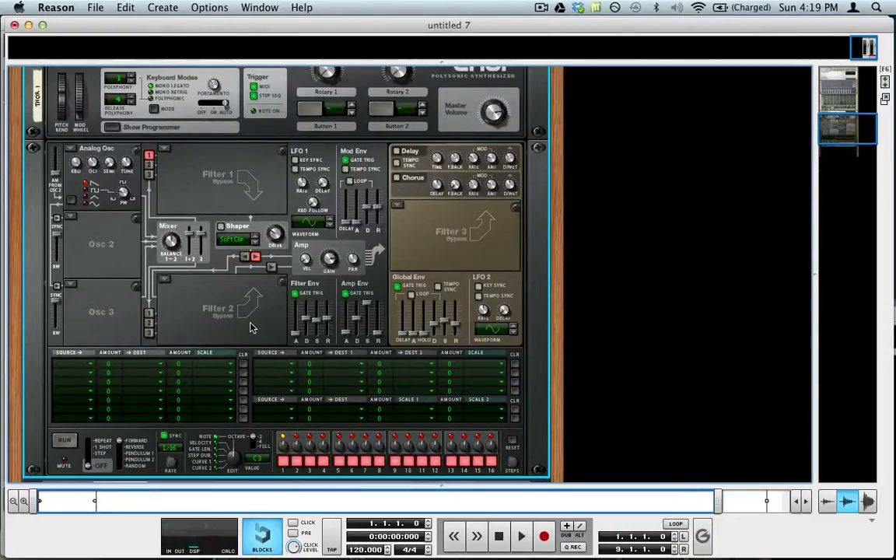
click(71, 216)
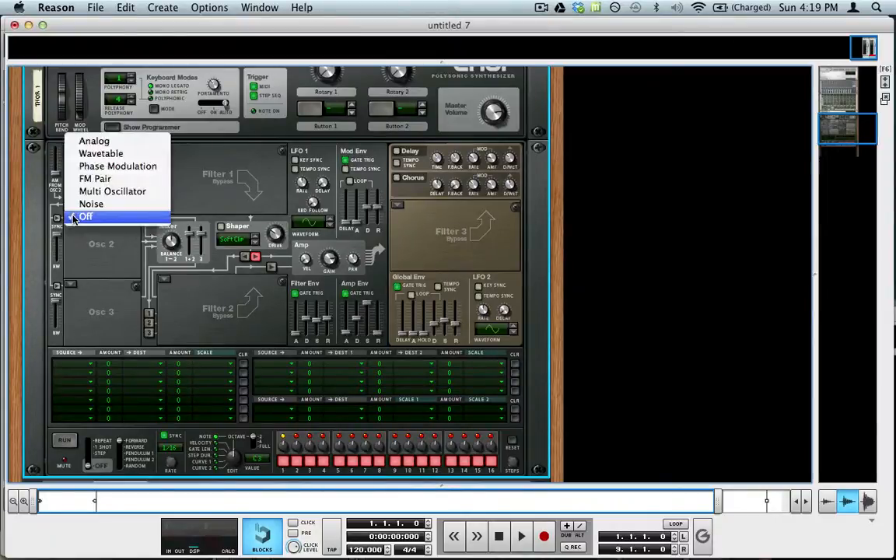
click(109, 141)
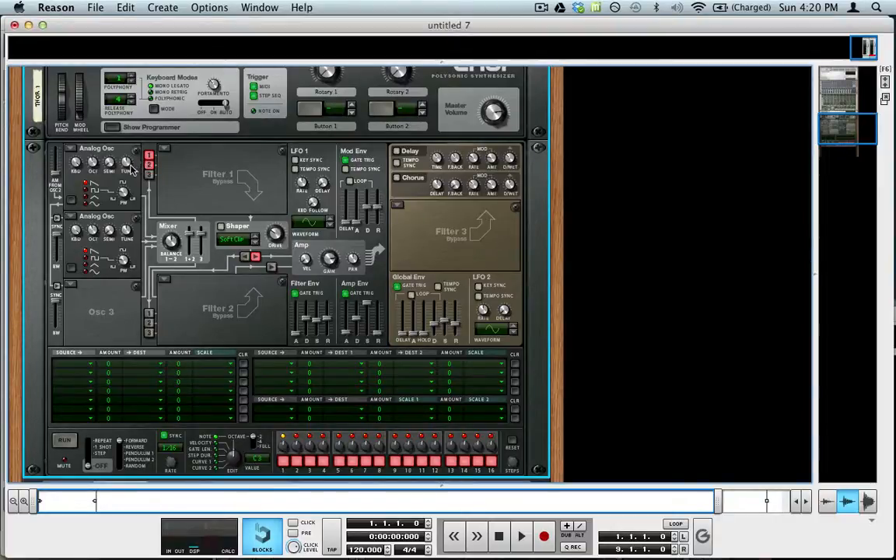
drag(126, 162, 128, 169)
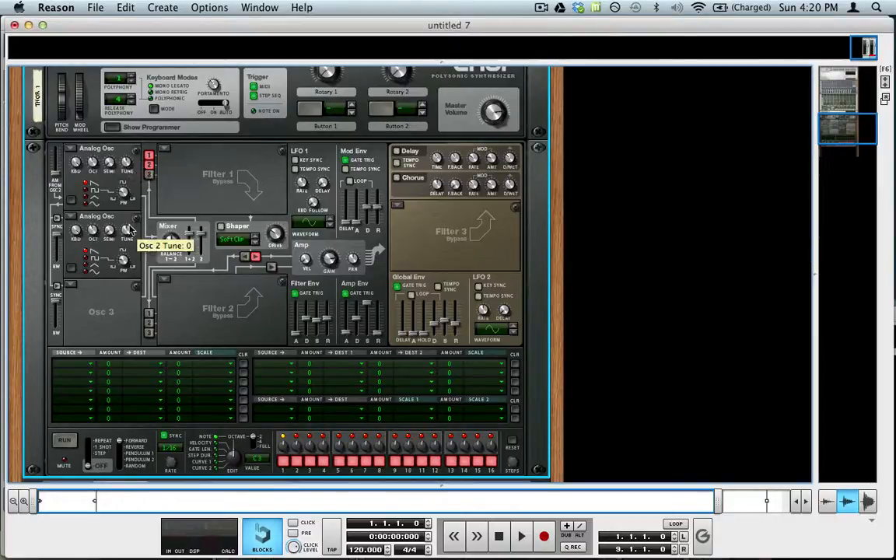
drag(129, 226, 130, 221)
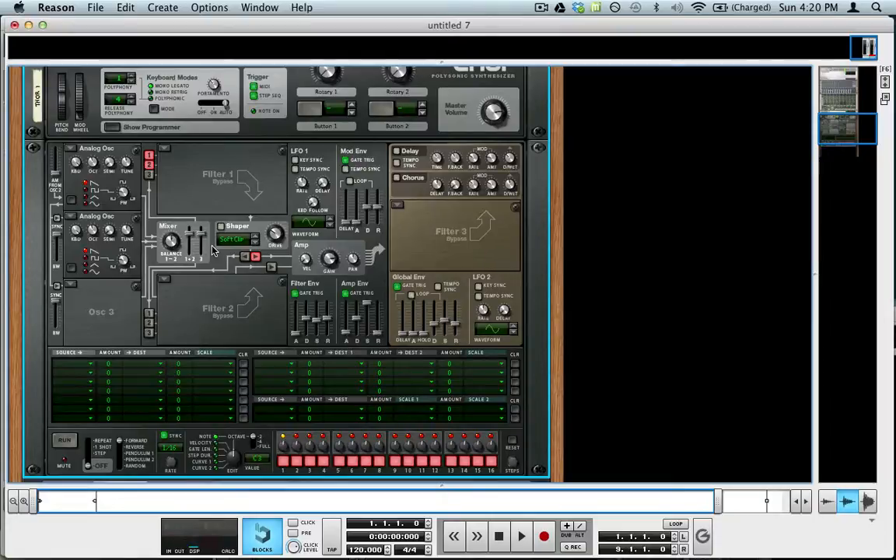
- Enable the Chorus effect in Thor's global section
scroll(199, 265, up, 3)
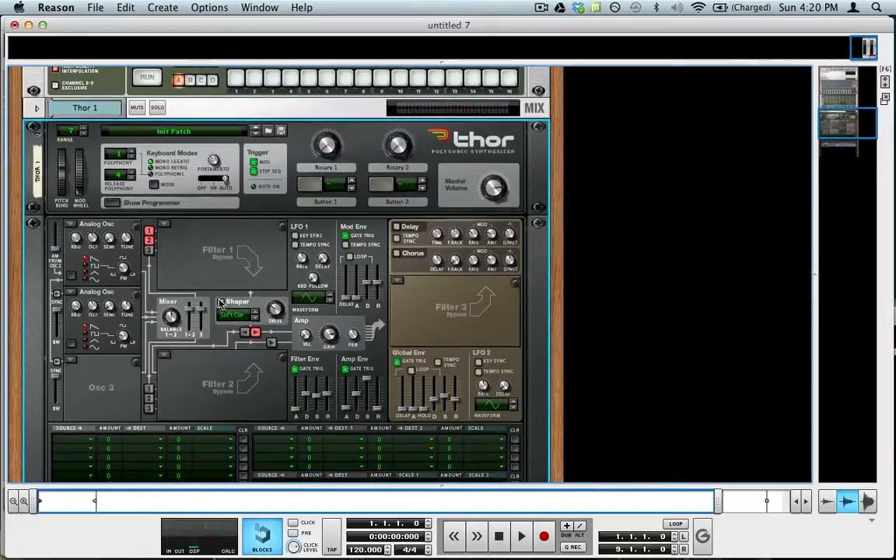
scroll(220, 304, down, 4)
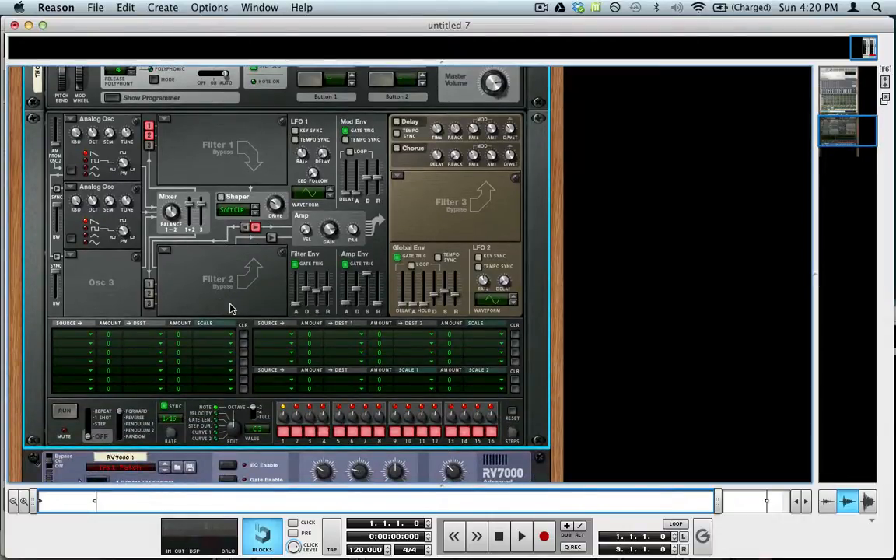
click(396, 147)
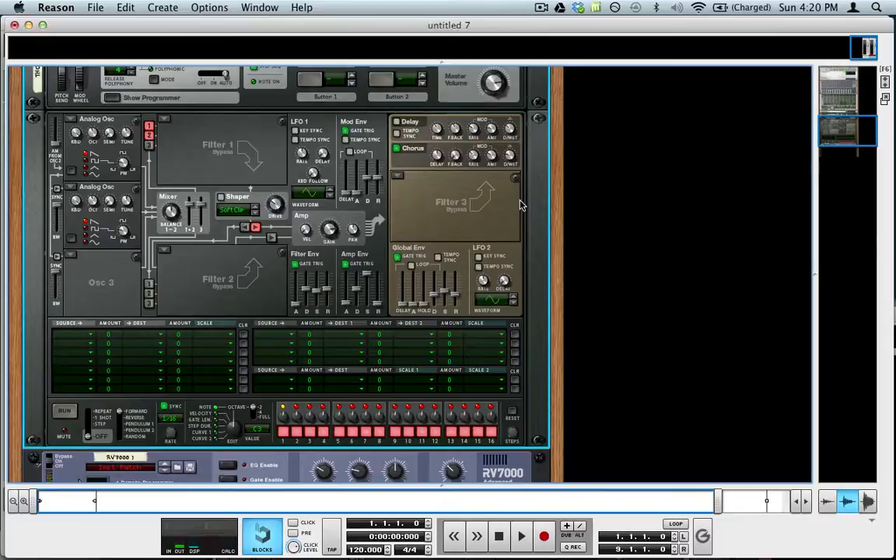
scroll(310, 210, down, 3)
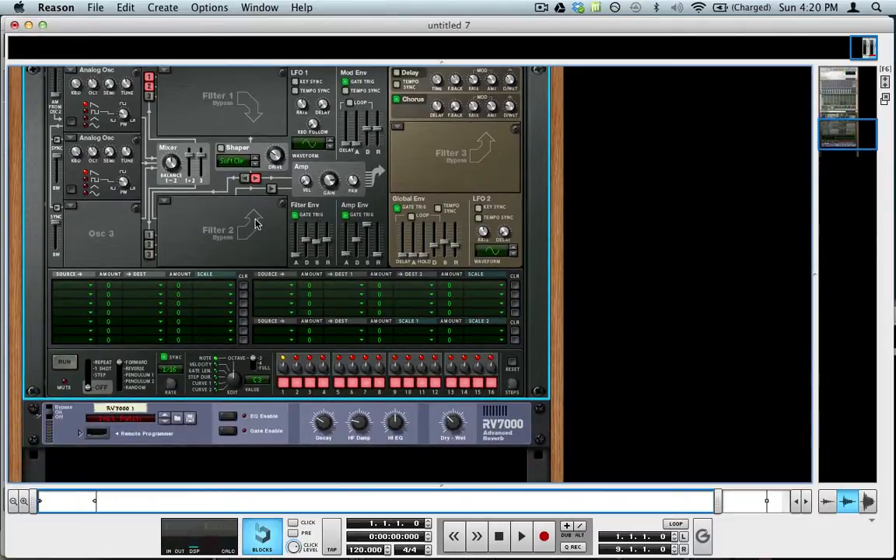
- Set Thor's Filter 1 to Low Pass Ladder and adjust its cutoff frequency
scroll(182, 139, up, 3)
click(164, 121)
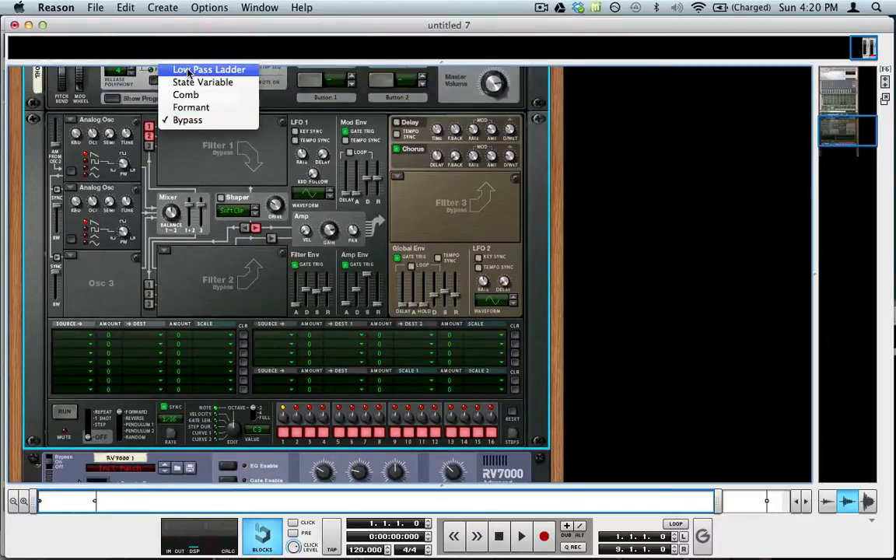
click(187, 64)
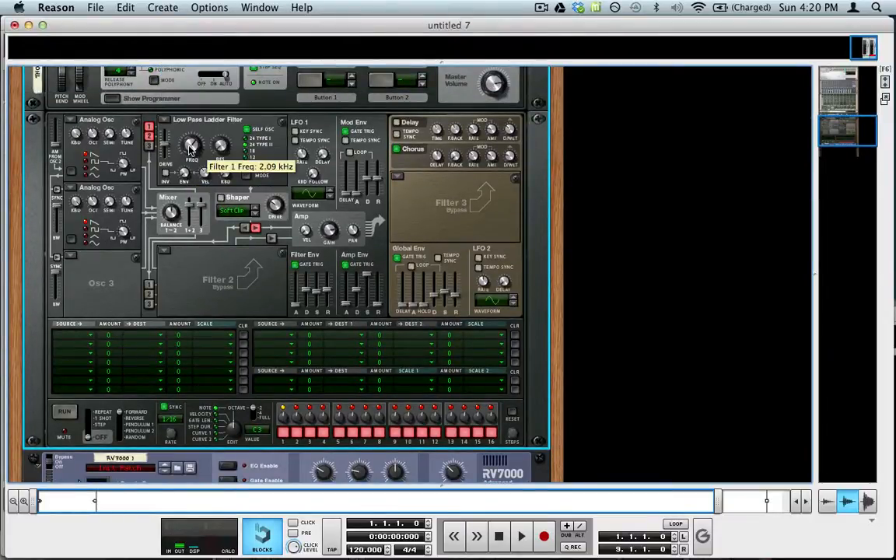
drag(190, 150, 158, 94)
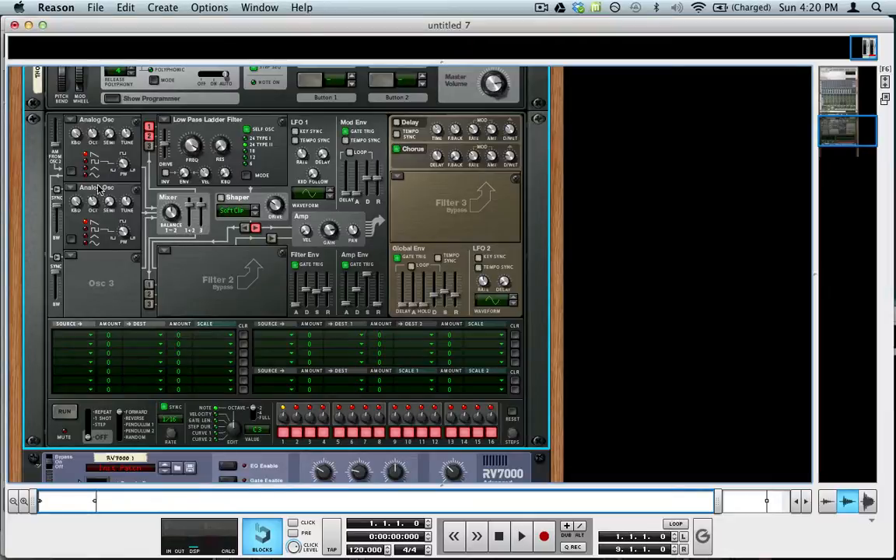
- Try toggling Osc 2's routing into Filter 1 and shifting the mixer balance between oscillators 1 and 2
click(148, 135)
drag(173, 214, 178, 267)
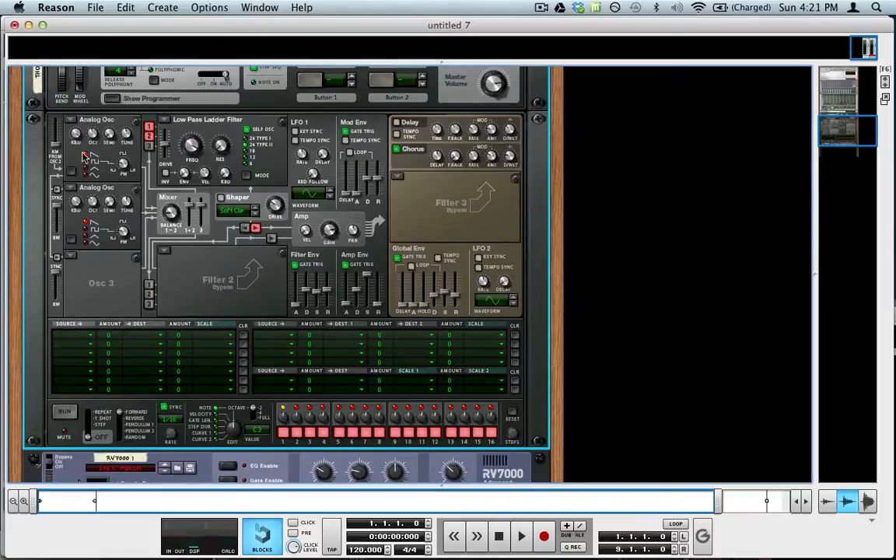
scroll(115, 136, up, 1)
scroll(115, 136, up, 3)
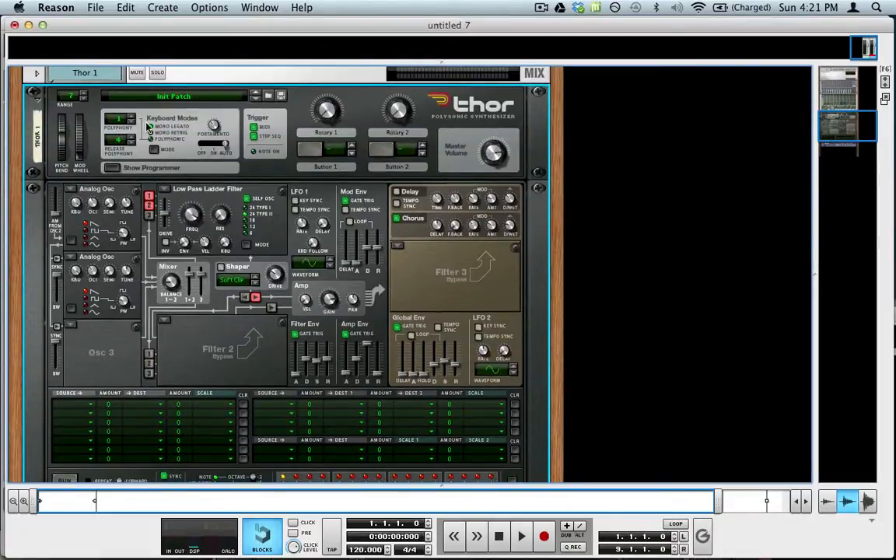